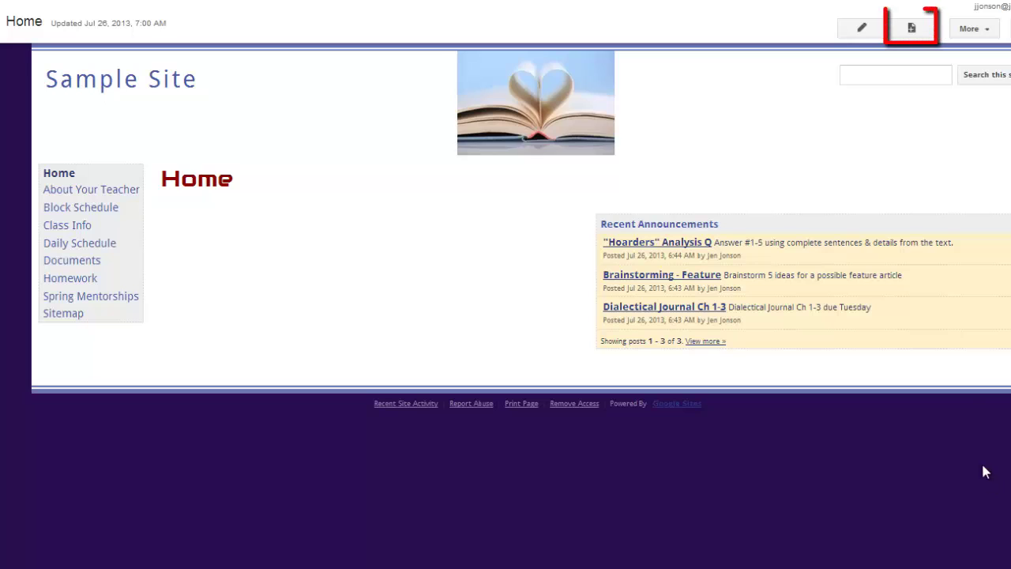
Step: Create a top-level web page named "8th LA Calendar" in the Sample Site
click(912, 29)
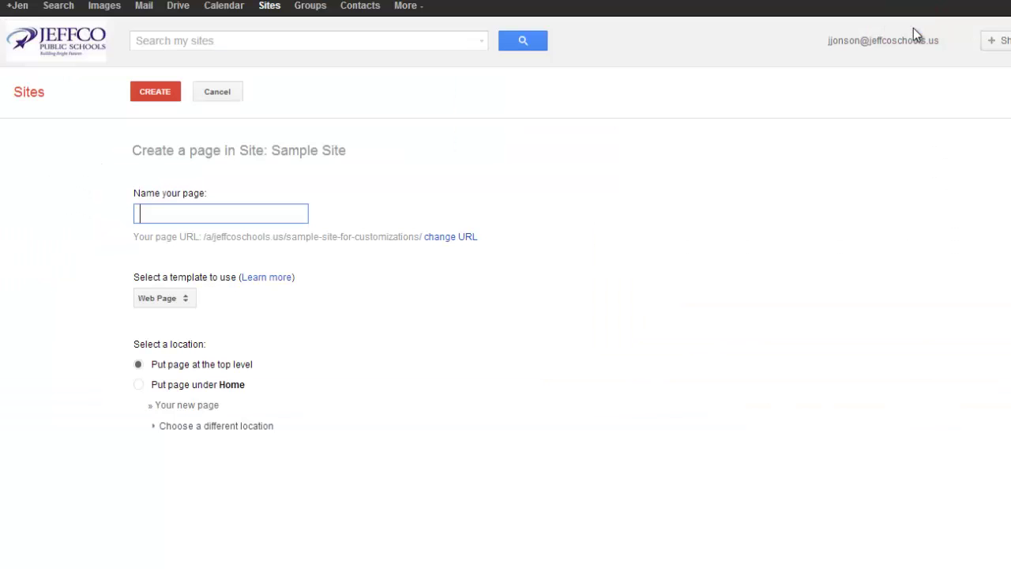
text(8th LA Calendar)
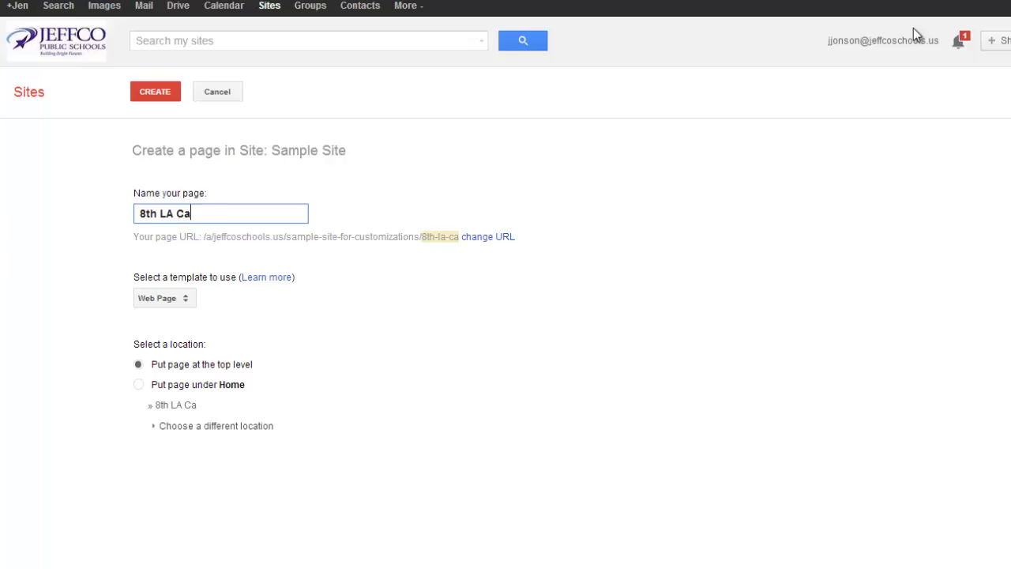
click(170, 97)
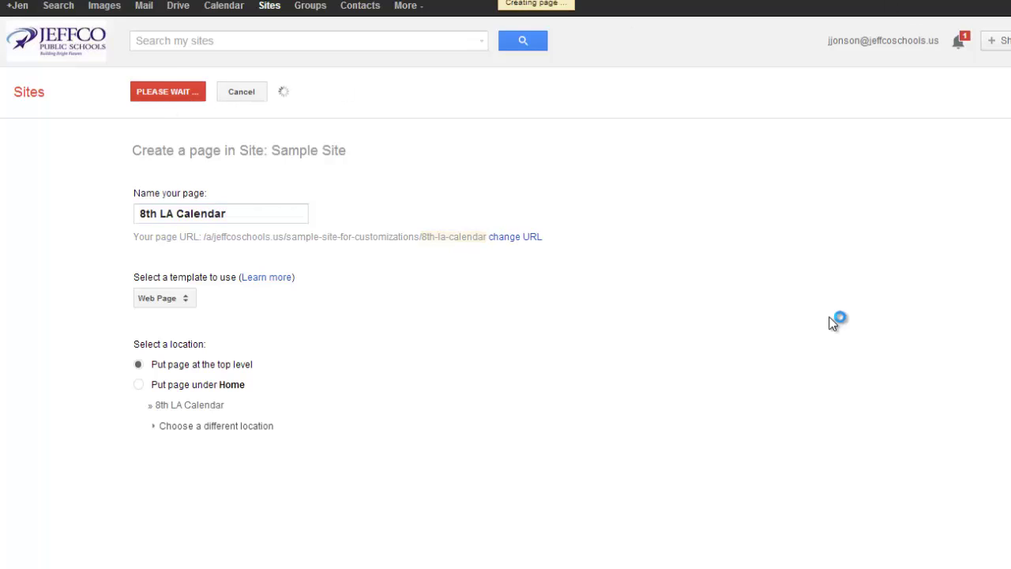
click(973, 31)
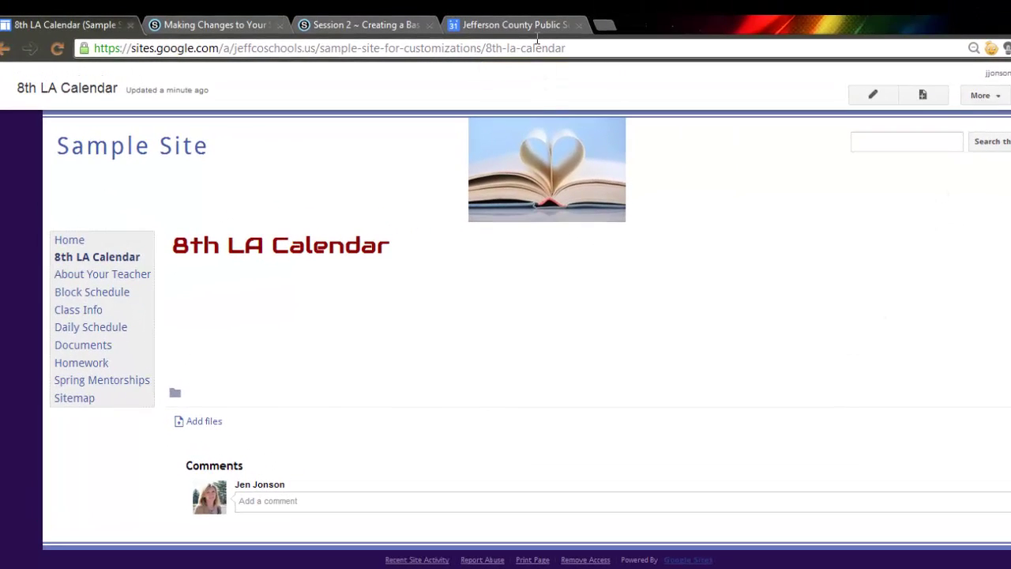
Step: Switch to Google Calendar and create a new calendar named "8th Grade Lang. Arts"
click(535, 22)
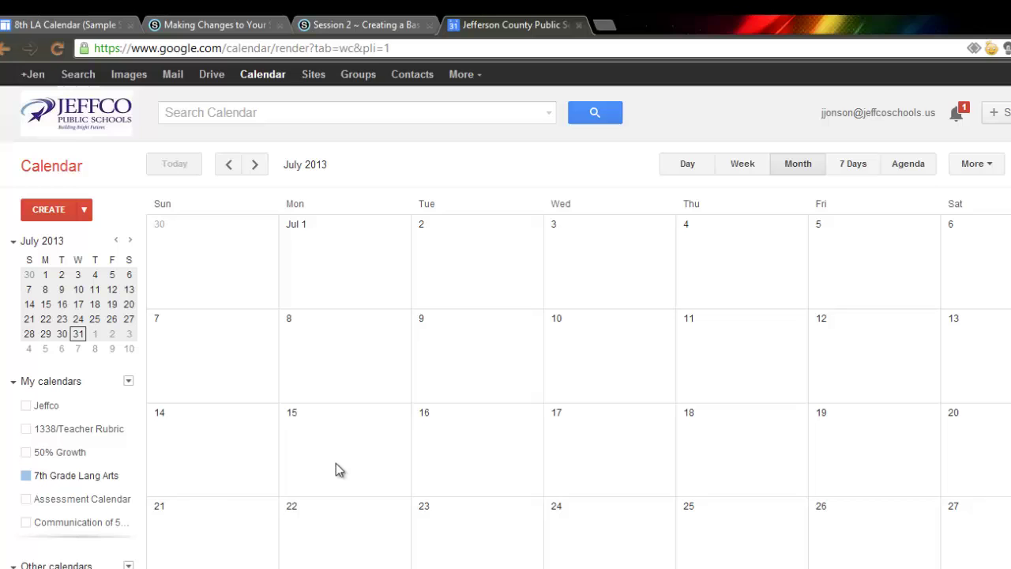
click(128, 381)
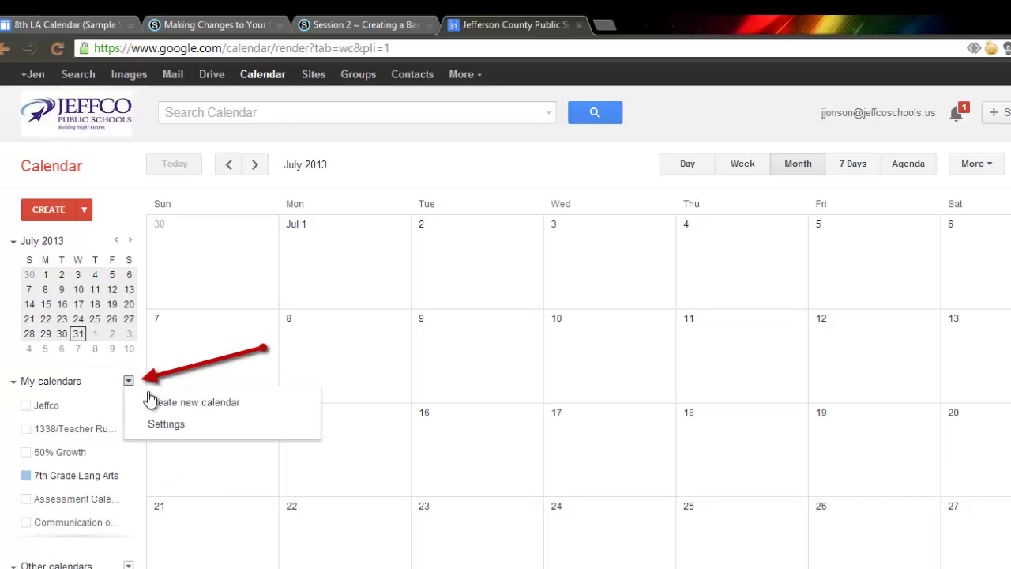
click(157, 400)
text(8th Grade Lang. Arts)
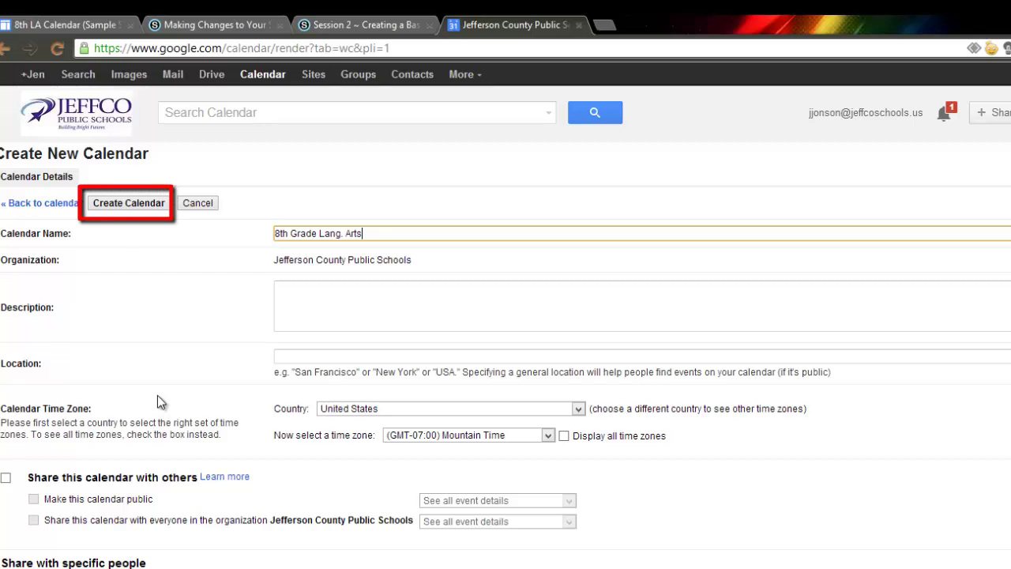
click(149, 209)
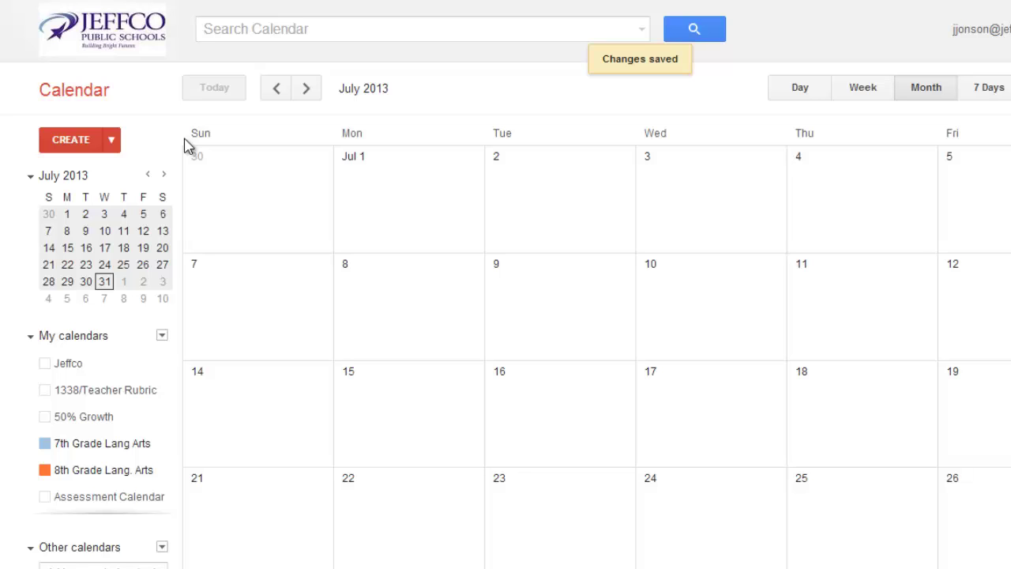
Step: Share the 8th Grade Lang. Arts calendar with others, make it public, and save the sharing settings
click(148, 471)
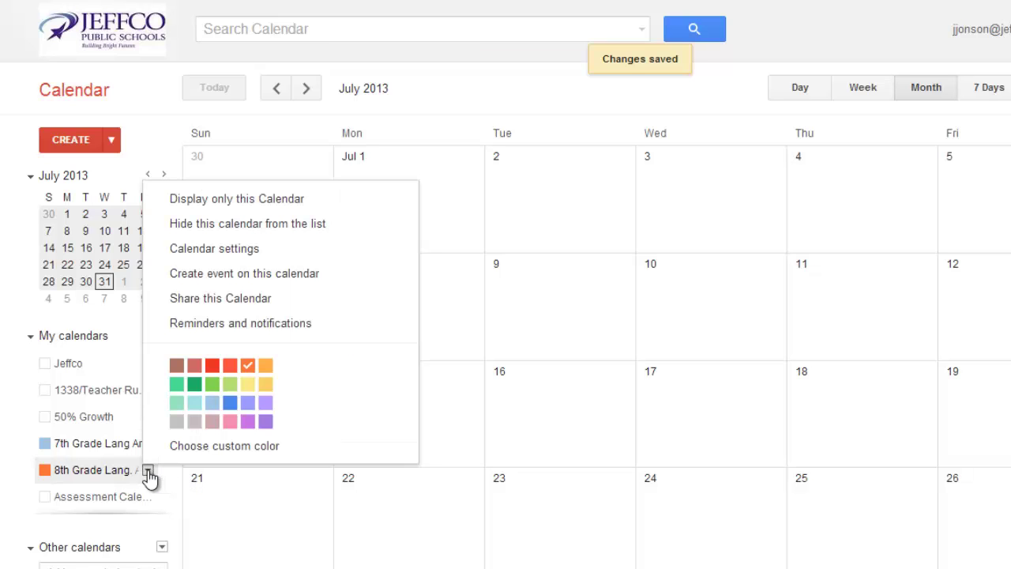
click(216, 307)
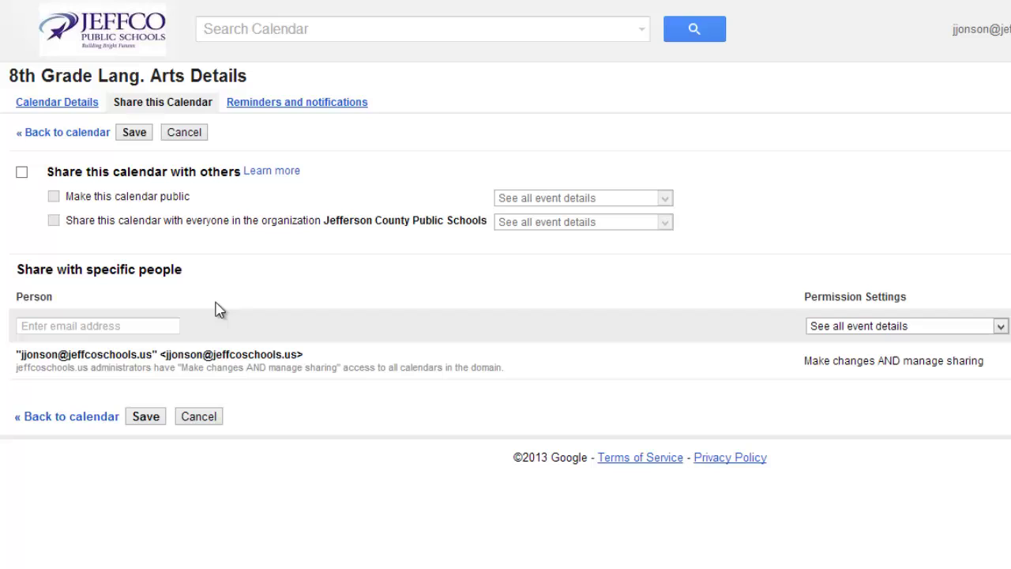
click(21, 175)
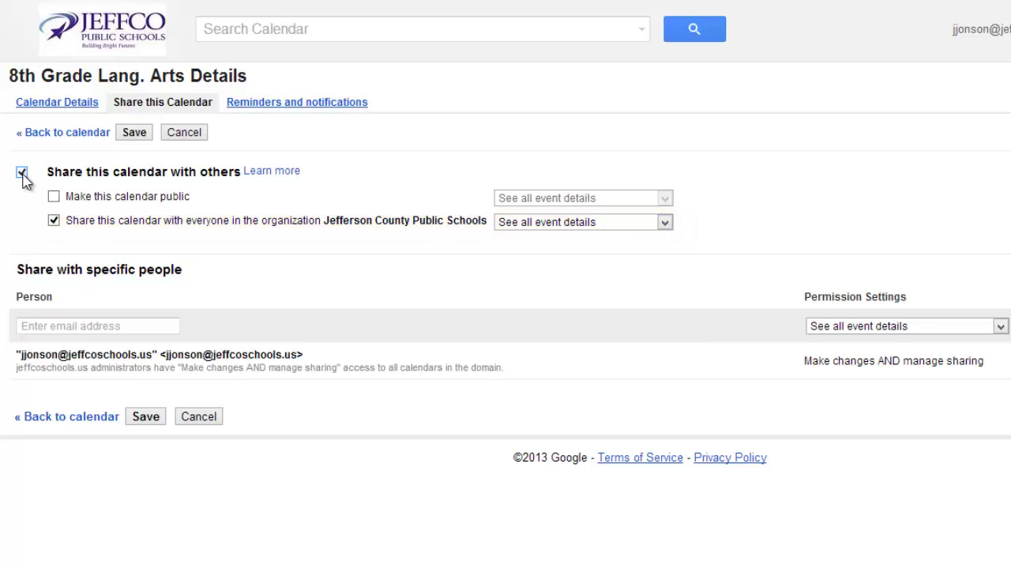
click(53, 197)
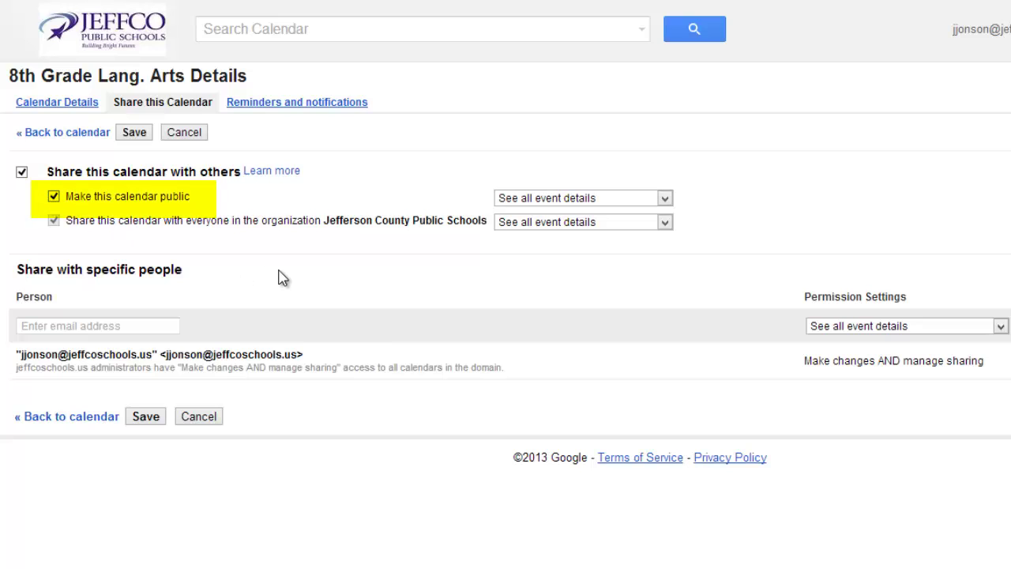
click(158, 420)
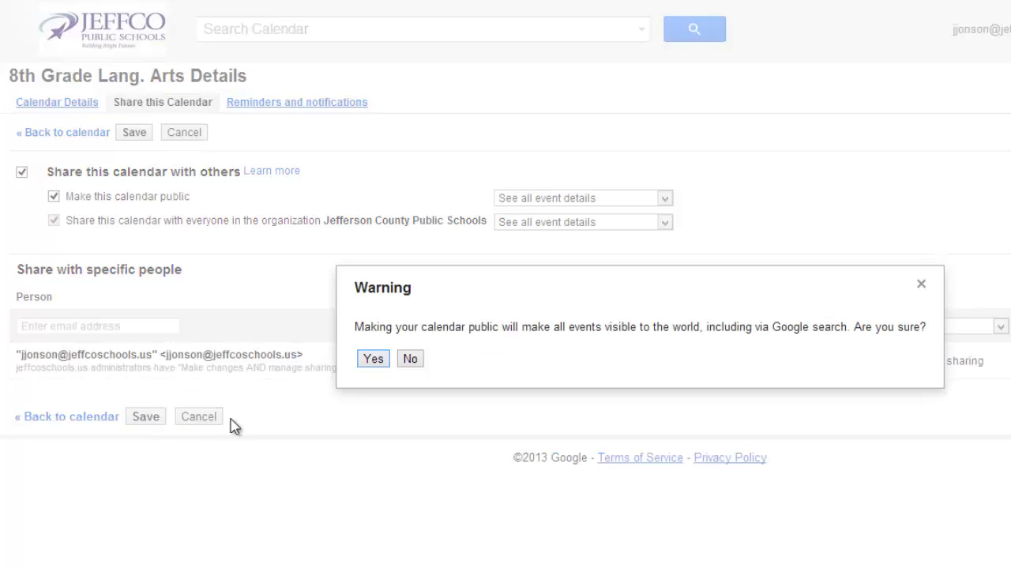
click(372, 362)
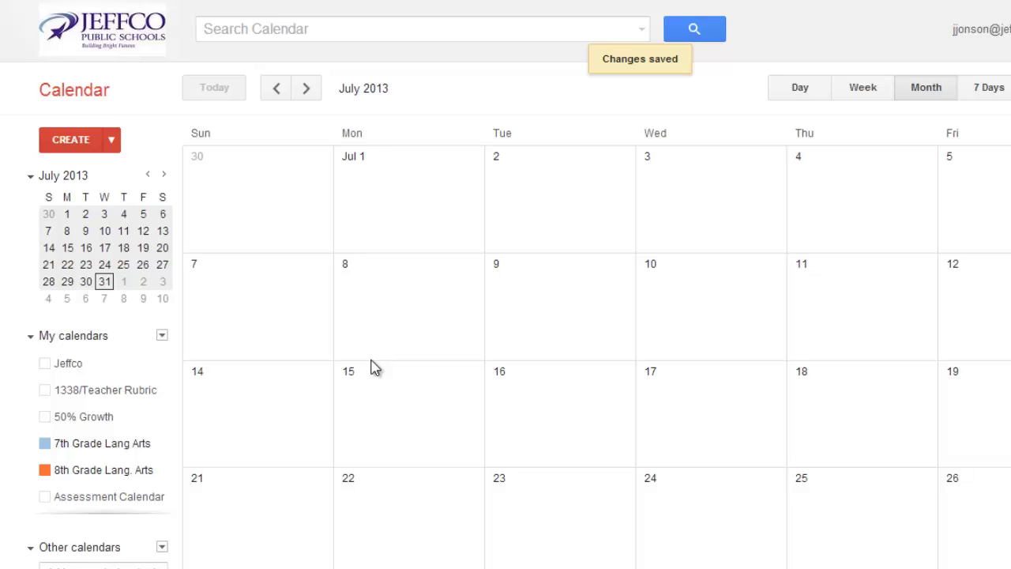
Step: Add a "School Starts" event on Monday, August 19, 2013 to the 8th Grade Lang. Arts calendar
click(299, 90)
click(387, 522)
text(School Starts)
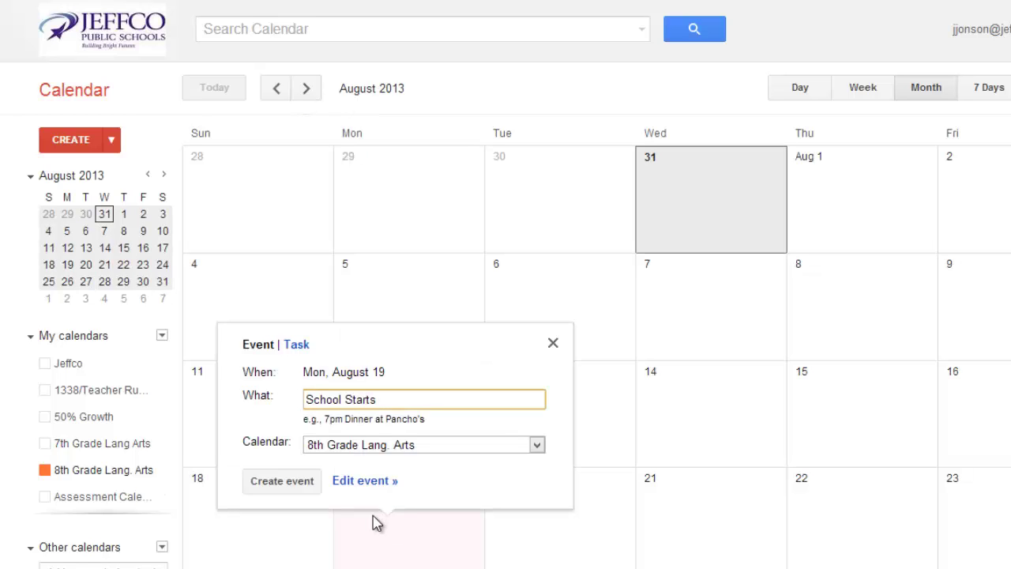
key(Return)
Step: Add a "Read Ch. 1 Choice Novel" event on Tuesday, August 20 to the 8th Grade Lang. Arts calendar
click(541, 530)
text(Read Ch. 1 Choice Novel)
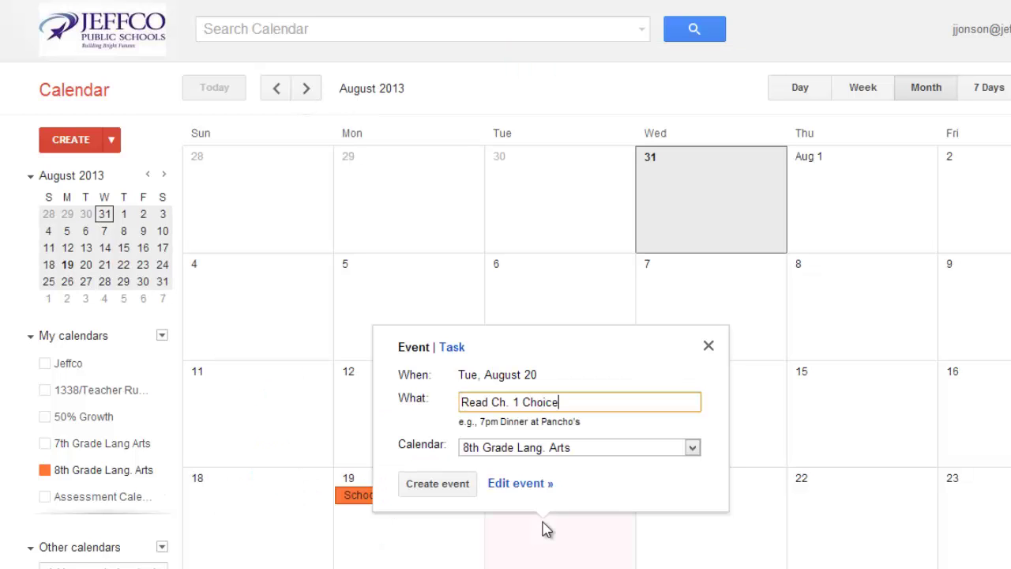
click(436, 486)
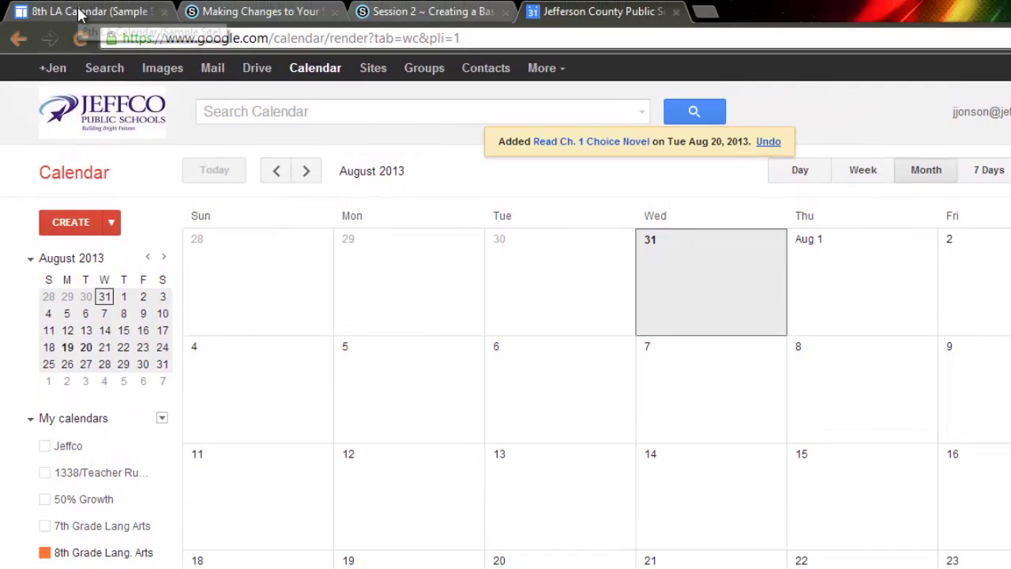
Step: Switch back to the 8th LA Calendar page in Google Sites, edit it, and choose the 8th Grade Lang. Arts calendar for insertion
click(69, 6)
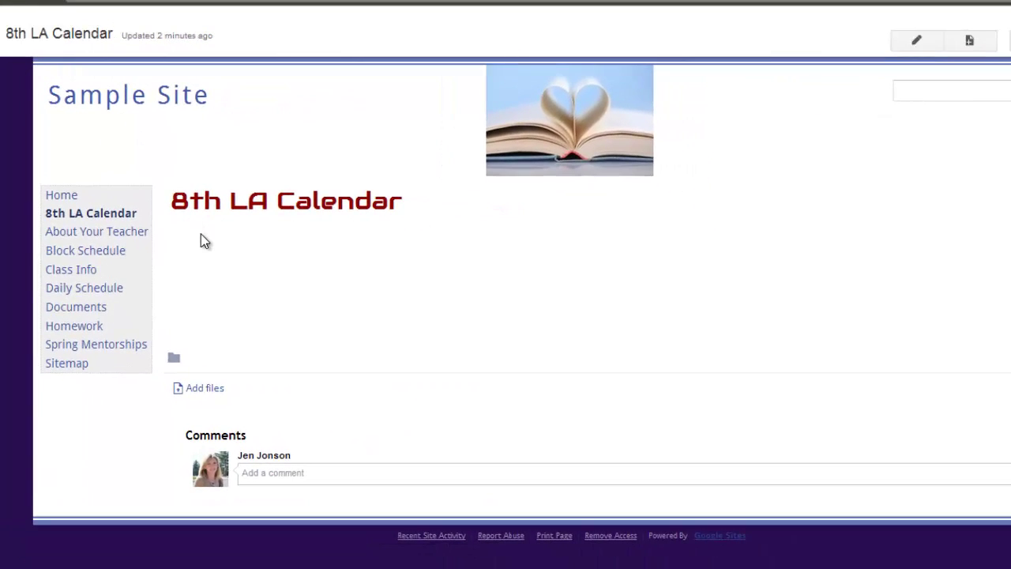
click(917, 40)
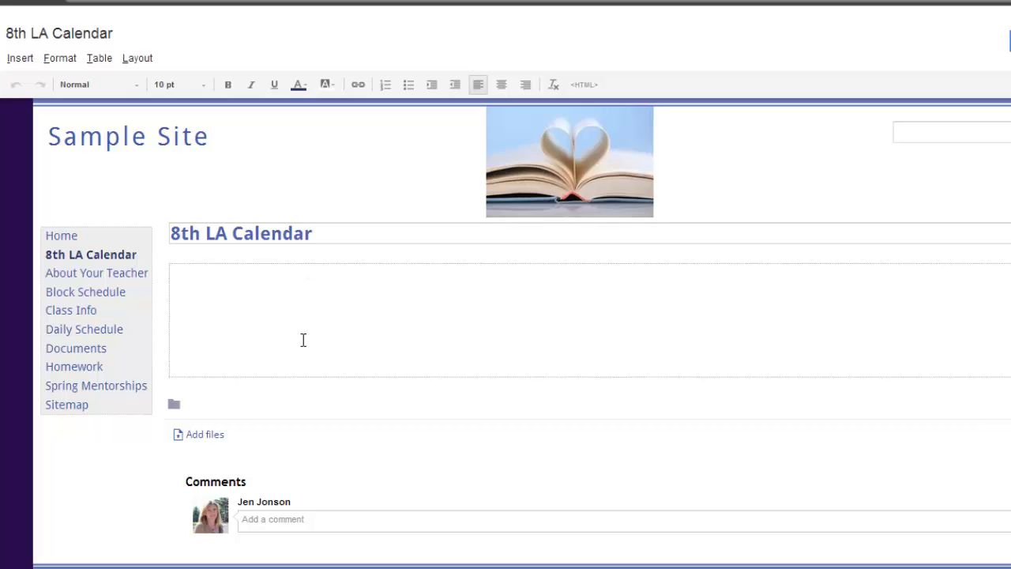
click(24, 67)
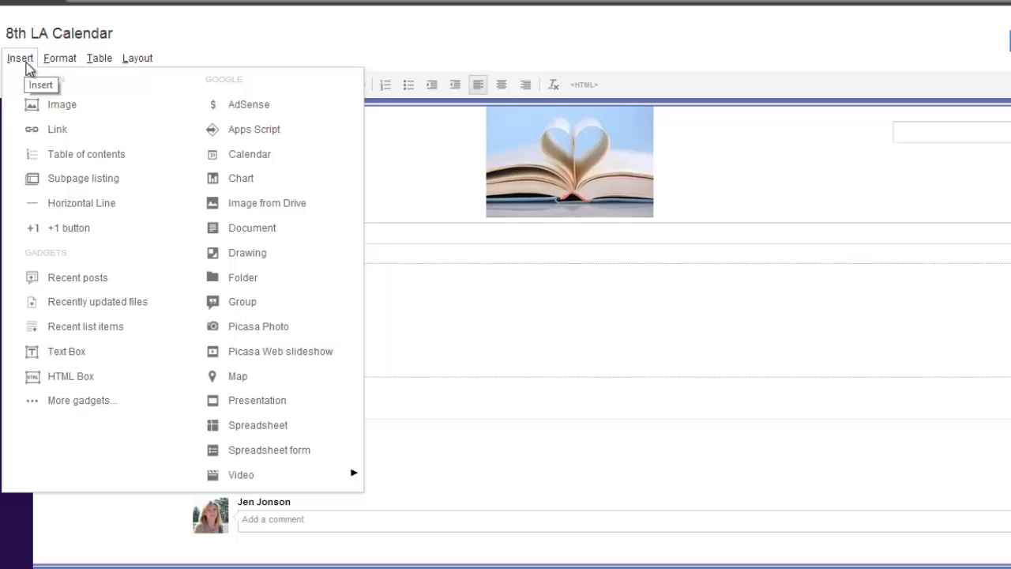
click(254, 156)
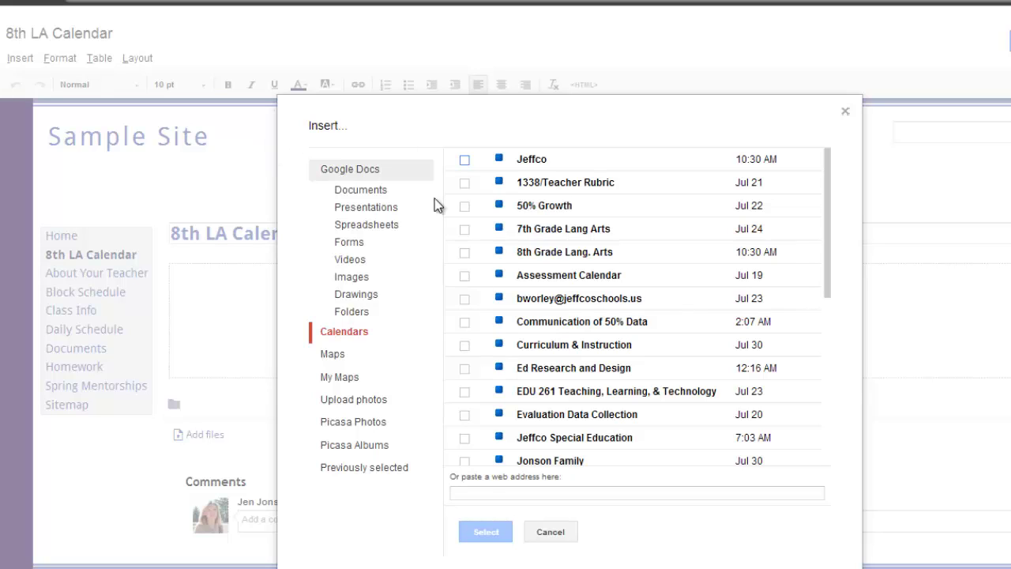
click(465, 253)
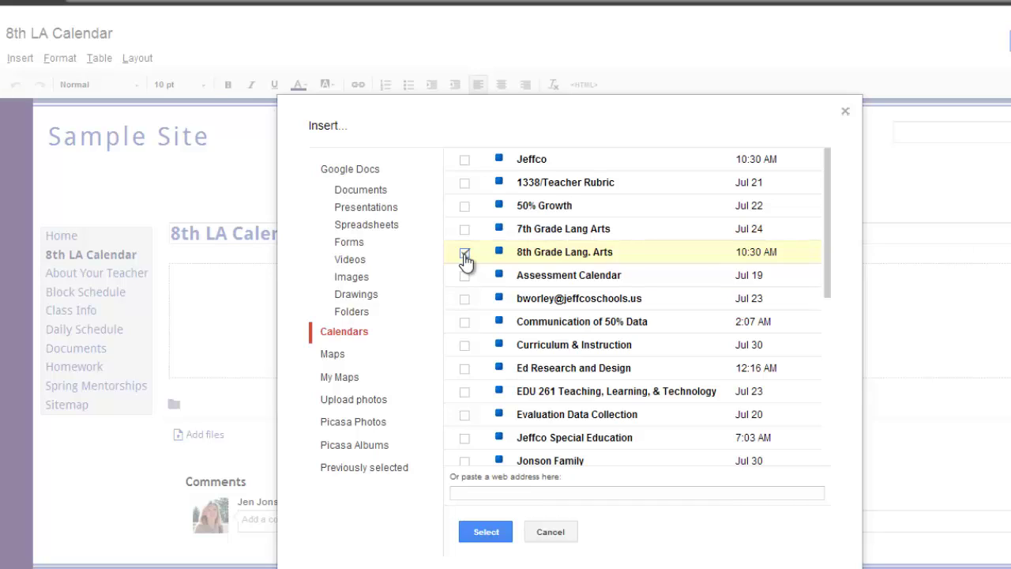
click(500, 532)
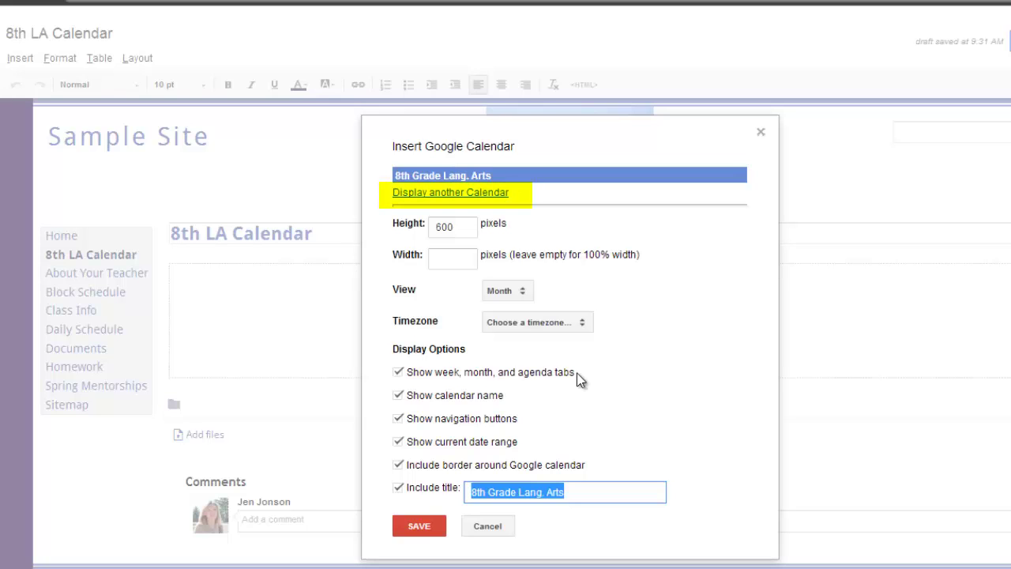
Step: Add the Jeffco Public Schools Official 2012-2013 Staff Calendar as a second calendar to display
click(498, 194)
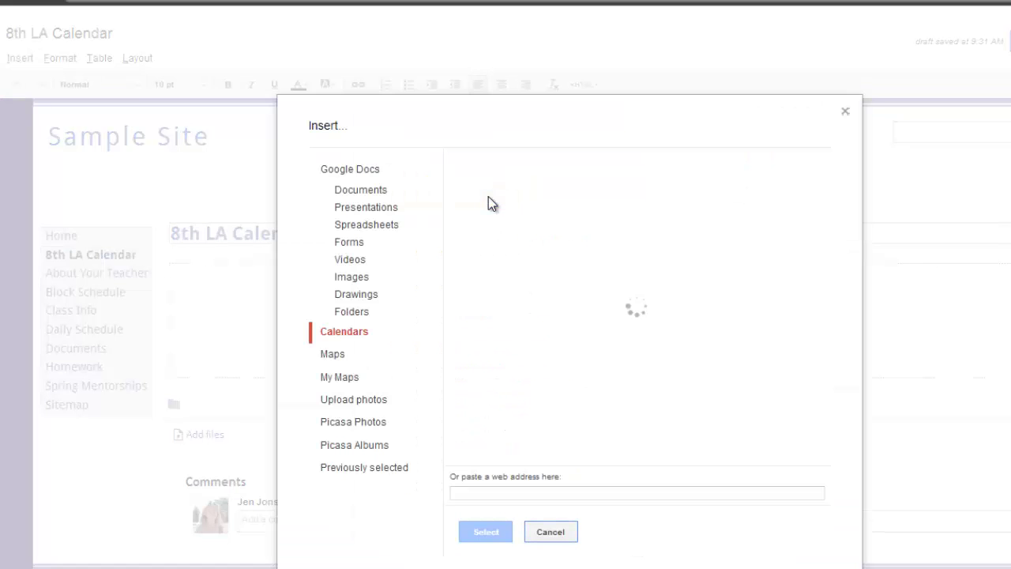
drag(829, 250, 841, 458)
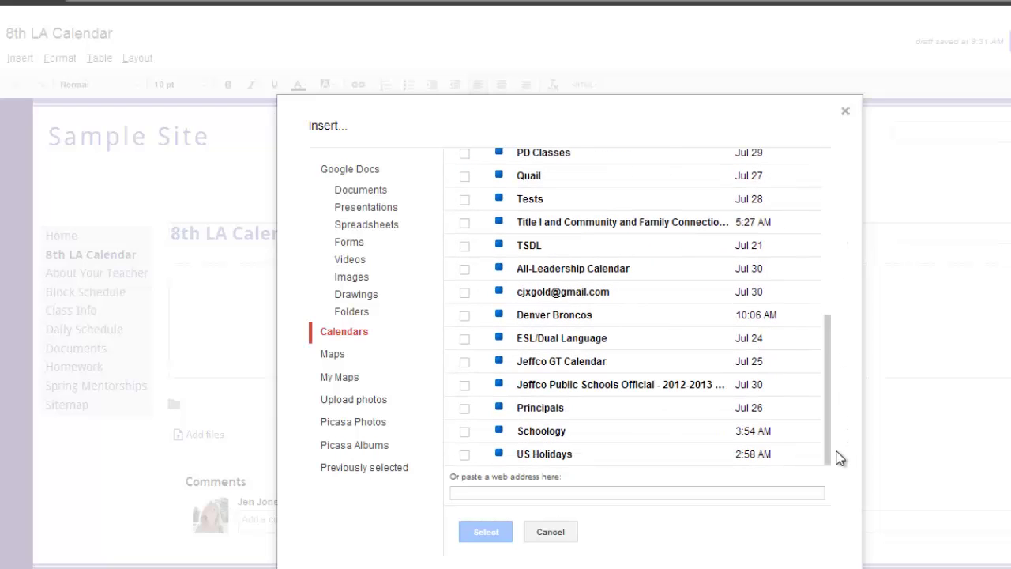
click(464, 386)
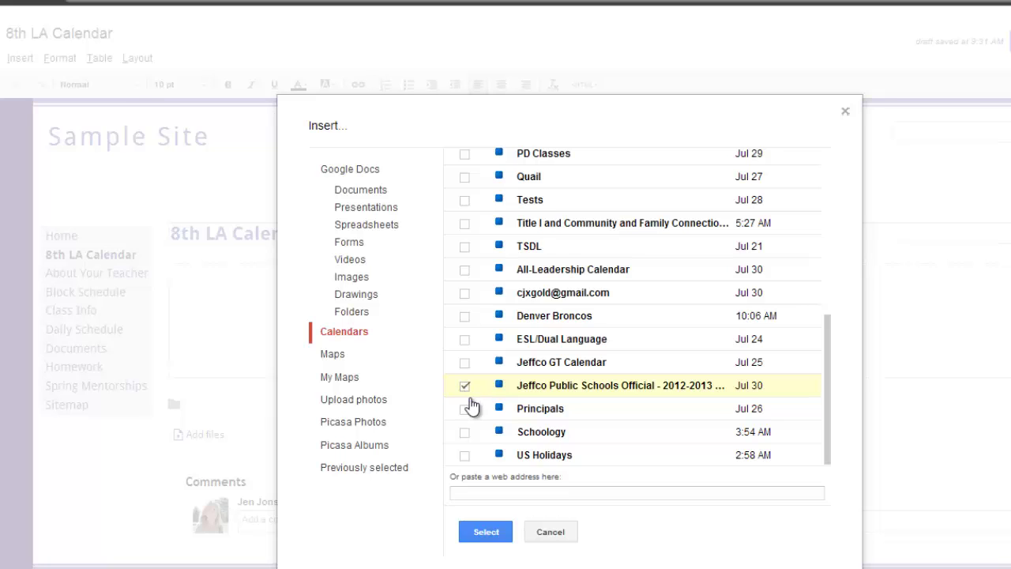
click(491, 532)
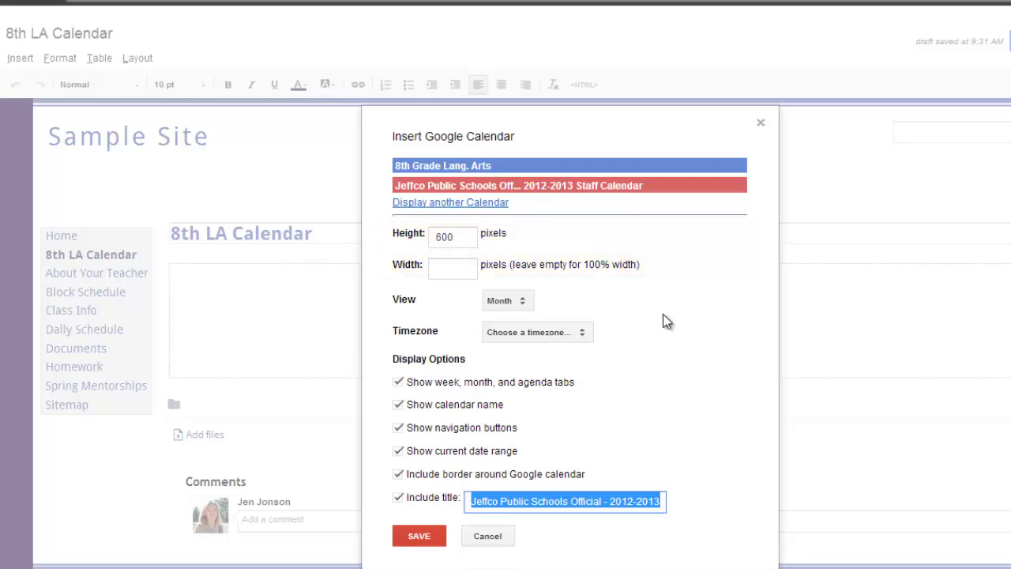
Step: Keep the Month view, exclude the title, and insert the configured Google calendar into the page
click(517, 301)
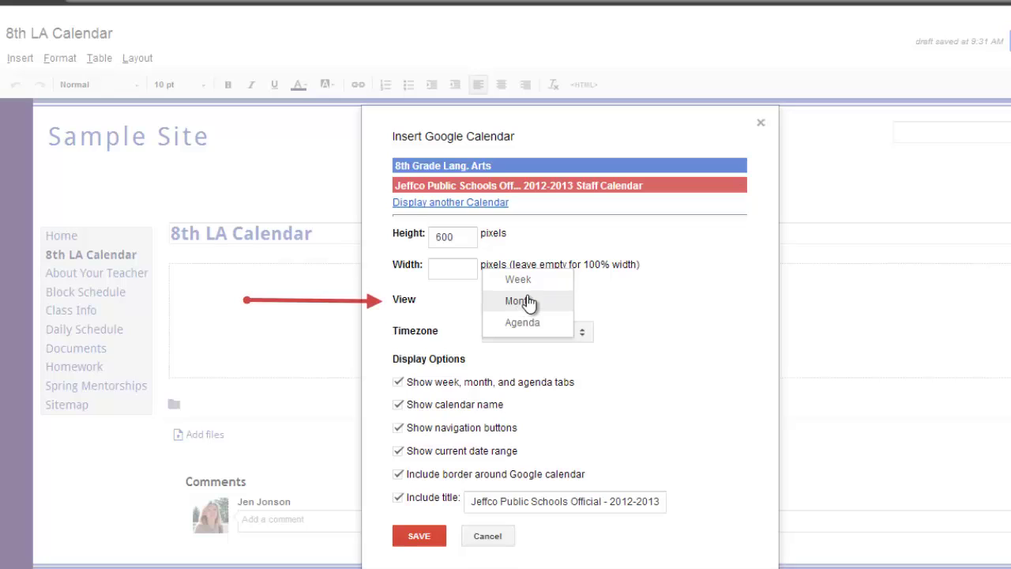
click(567, 301)
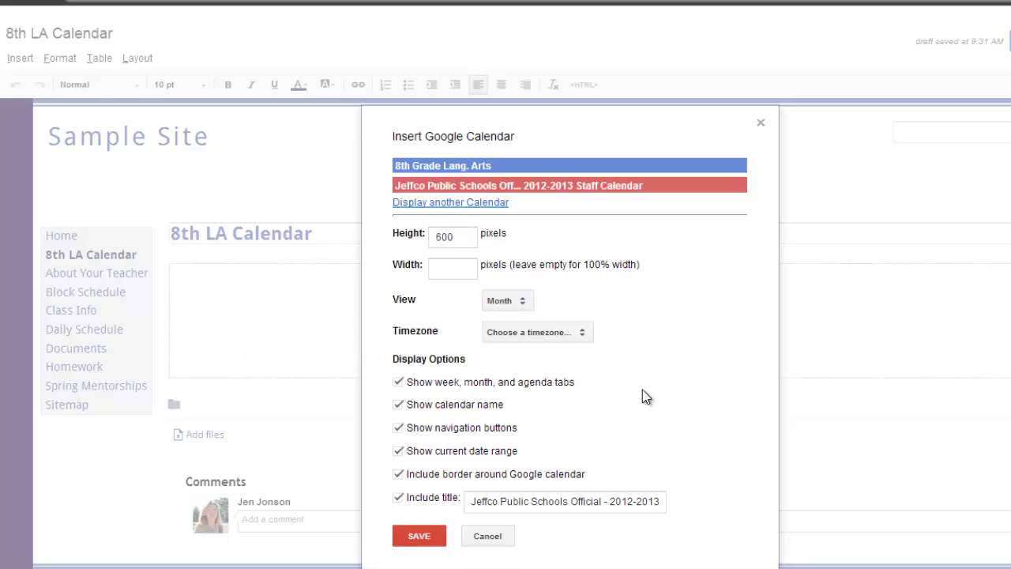
click(399, 499)
click(431, 541)
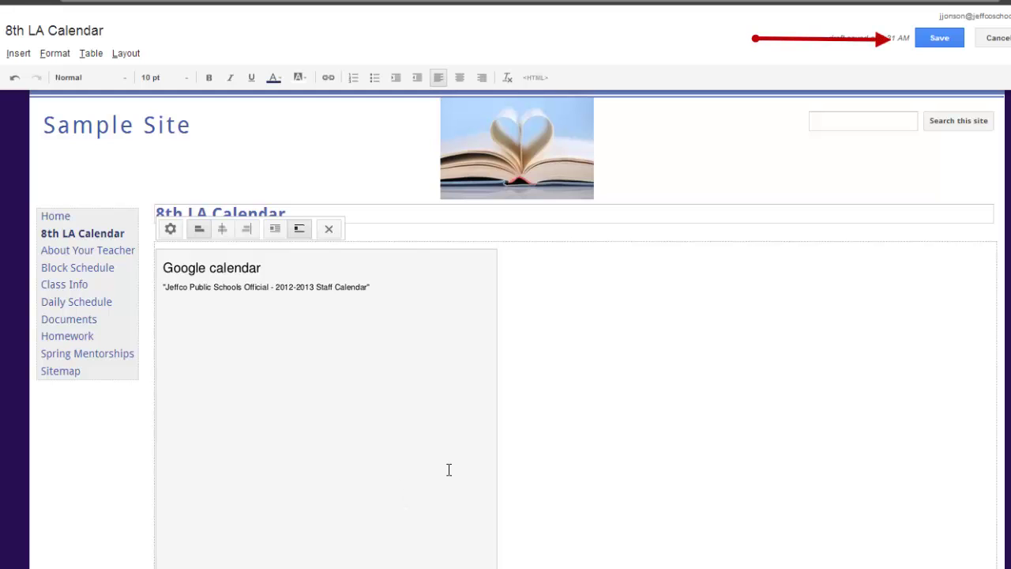
Step: Save the 8th LA Calendar page and advance its embedded calendar to the next month
click(924, 38)
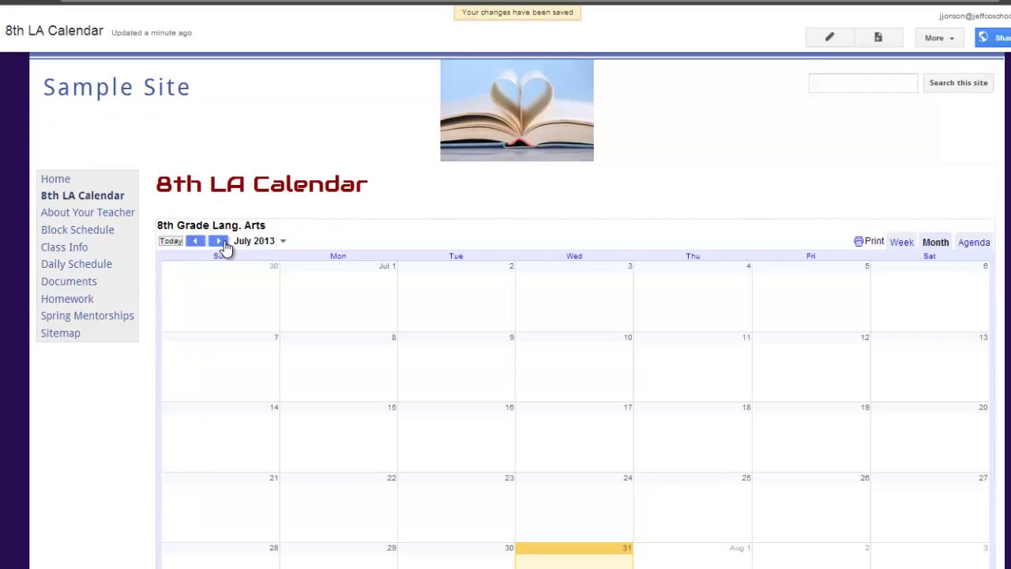
click(218, 241)
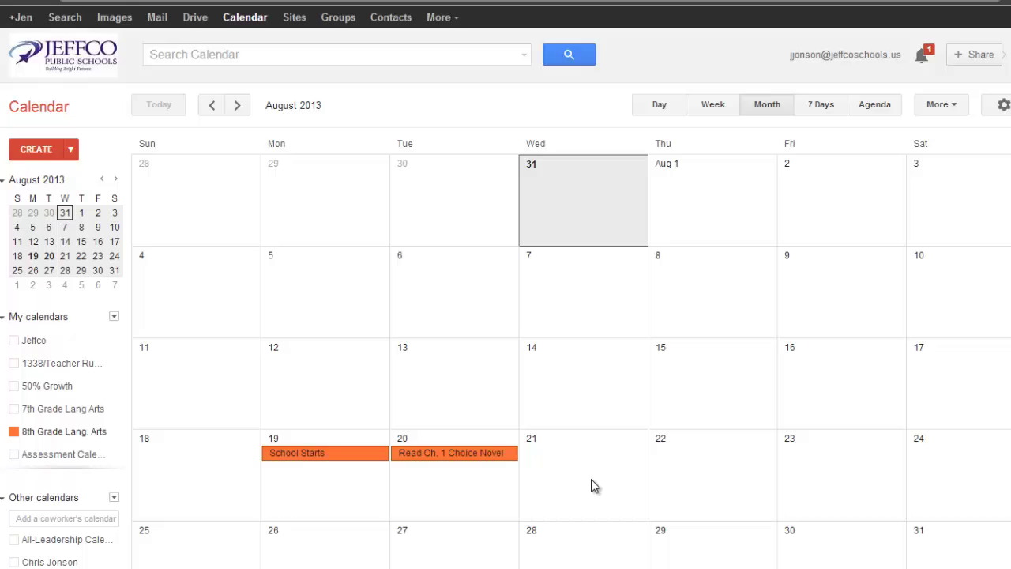
Step: Start an August 22 event titled "Feature Article Analysis HW" on the 8th Grade Lang. Arts calendar
click(729, 478)
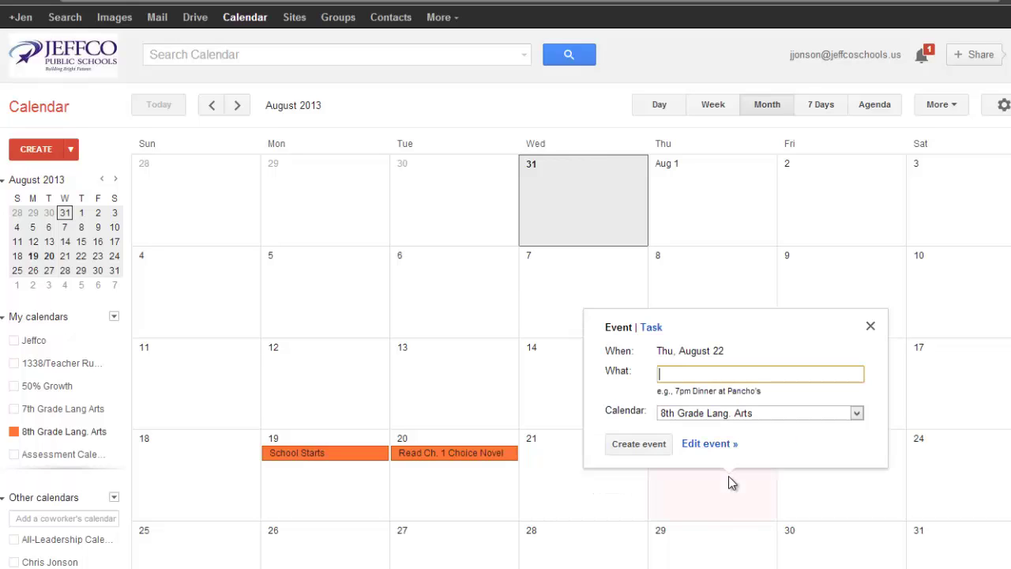
text(Feature Article Ana)
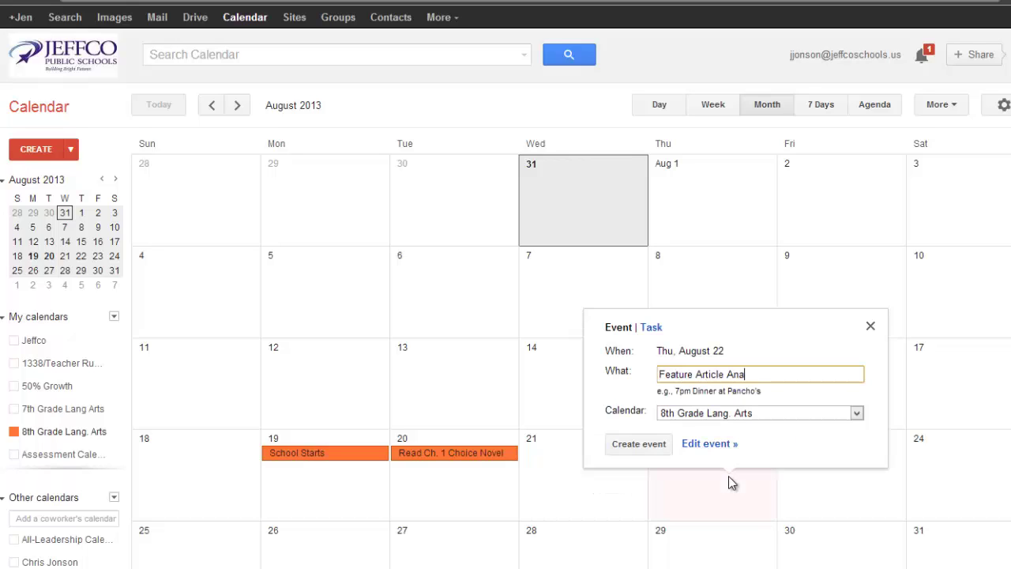
text(lysis HW)
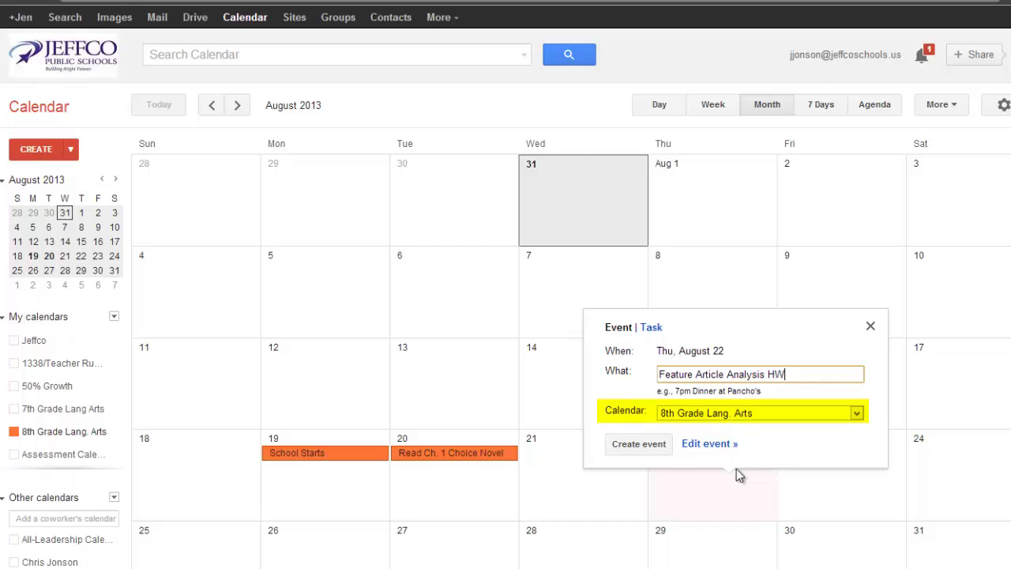
click(856, 413)
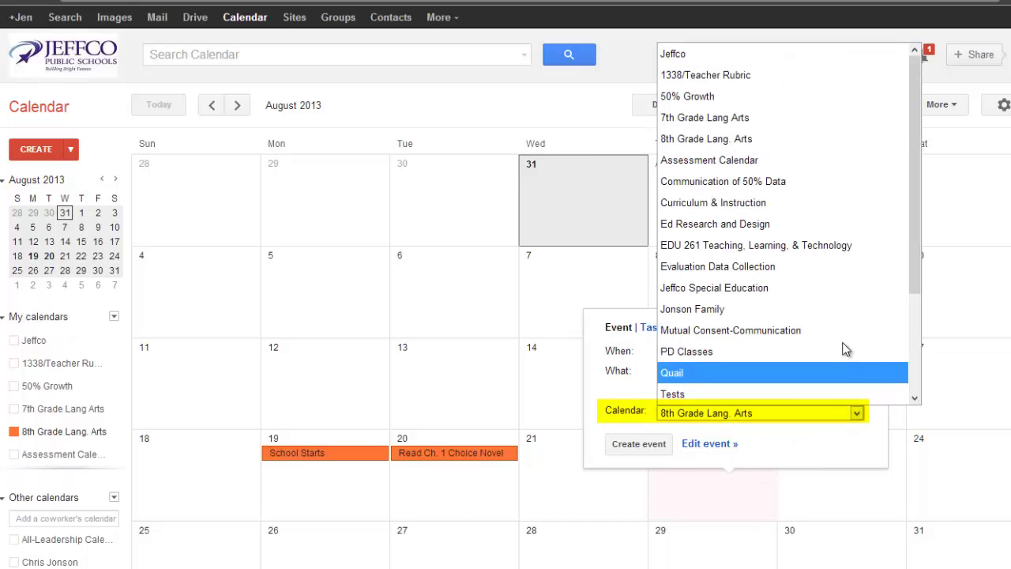
click(830, 141)
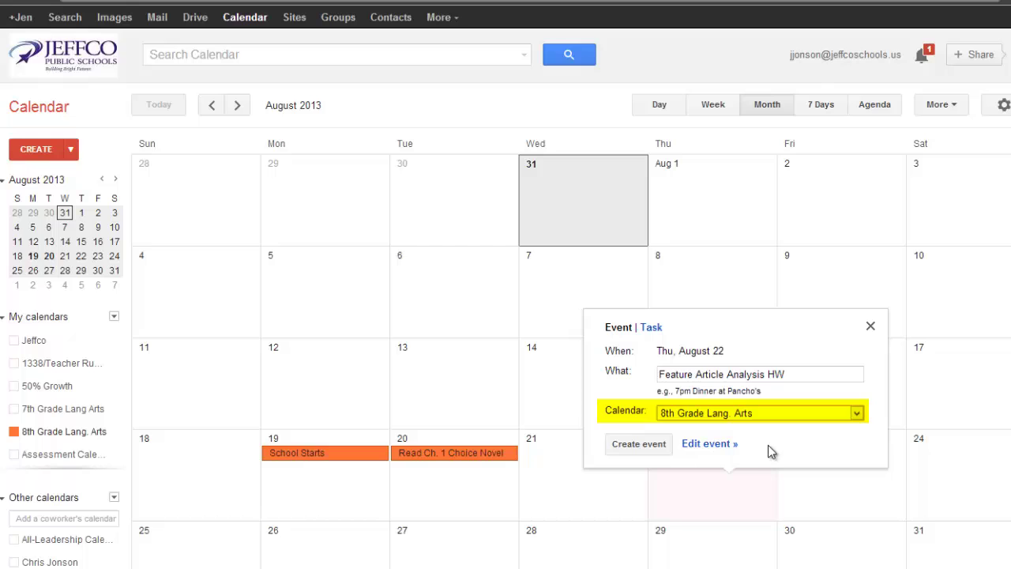
Step: Open the event's full details and enter the description "Complete the attached handout on the Feature Article you chose."
click(718, 452)
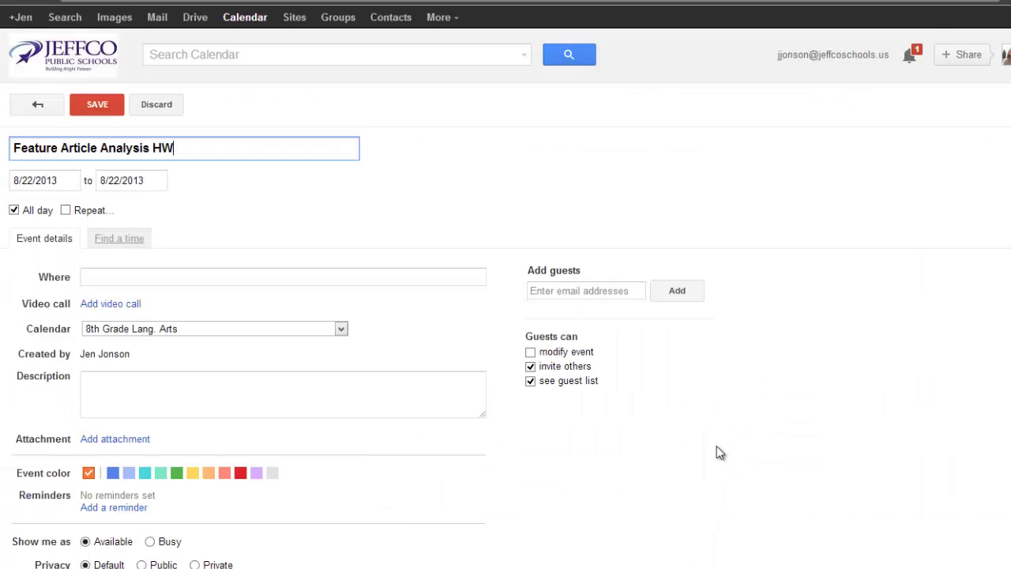
click(318, 392)
text(Complete the attached handou)
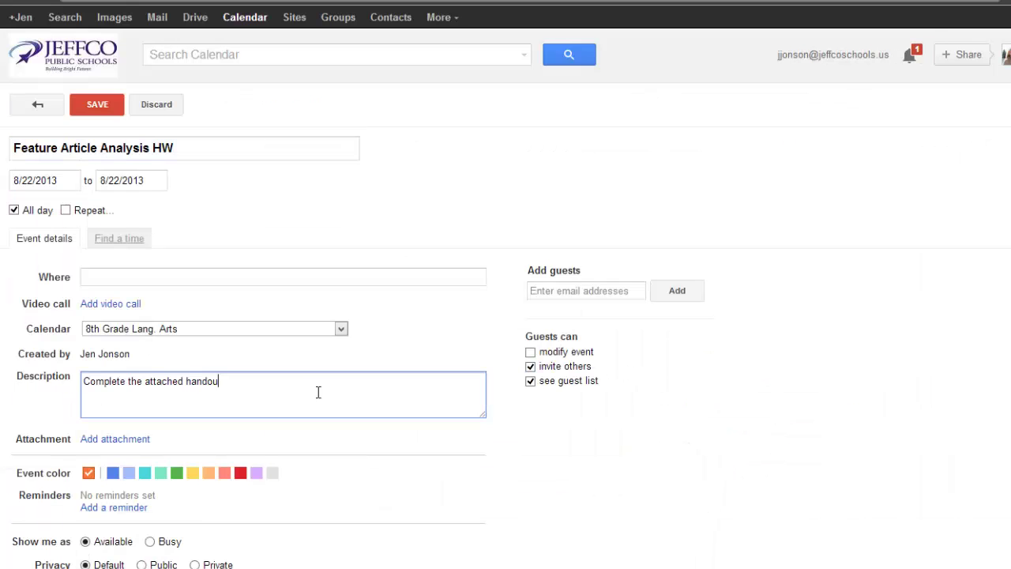
text(t on the Feature Article you chose.)
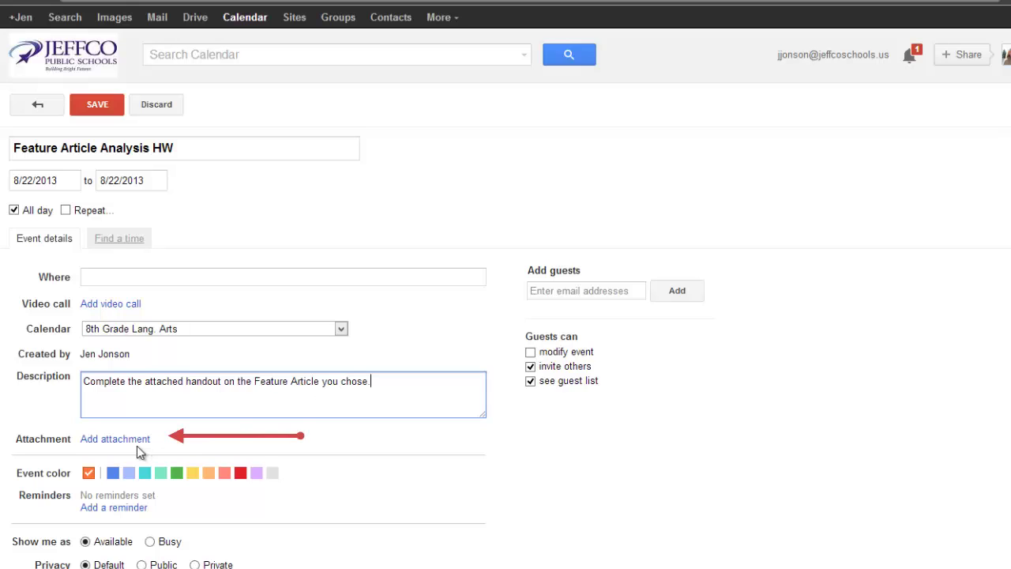
Step: Search Google Drive for "feature article" and attach the Feature Article Analysis document to the event
click(133, 439)
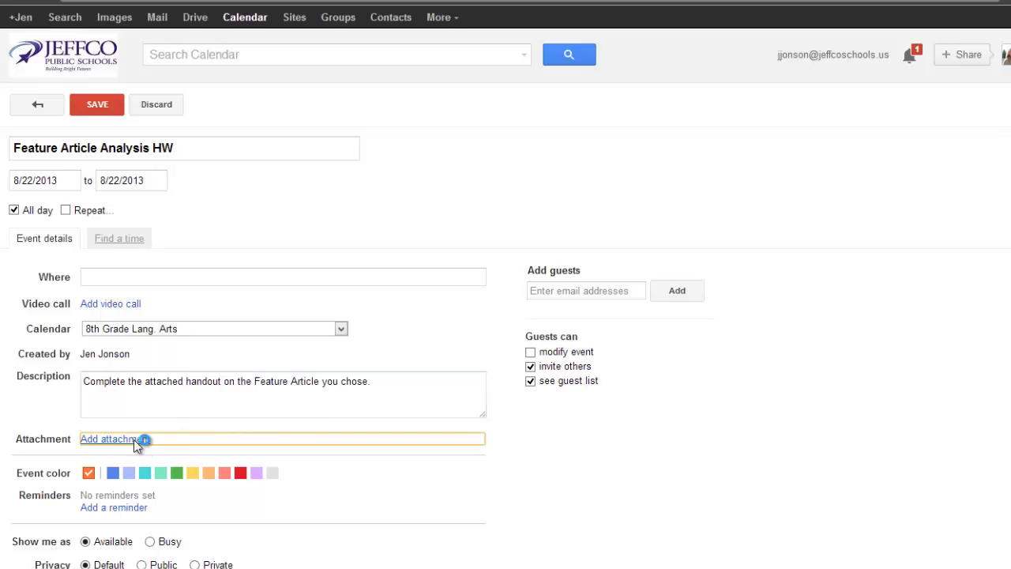
click(350, 131)
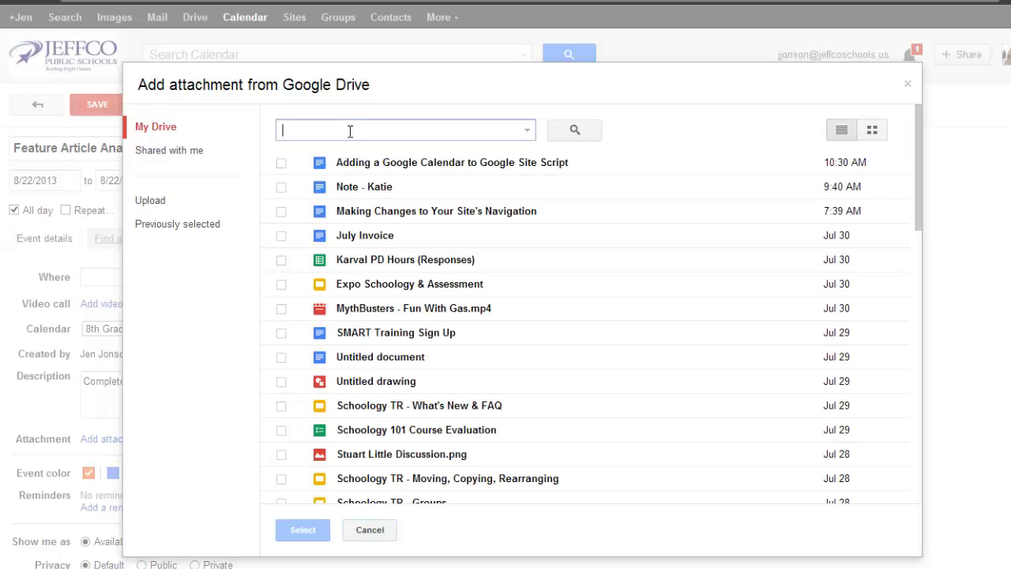
text(feature article)
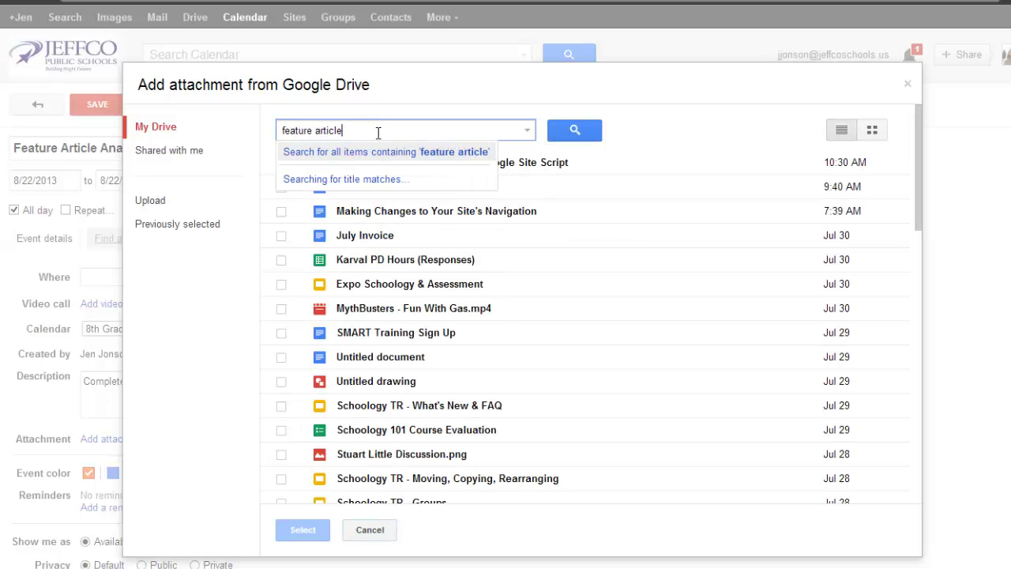
click(397, 173)
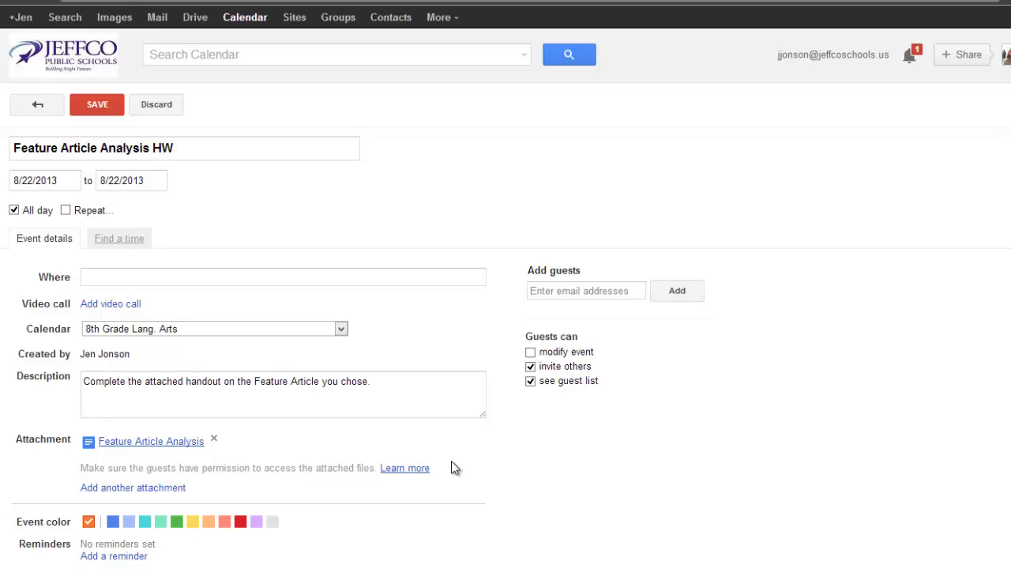
Step: Look at the upload option for another attachment, cancel without adding a file, and save the event
click(172, 488)
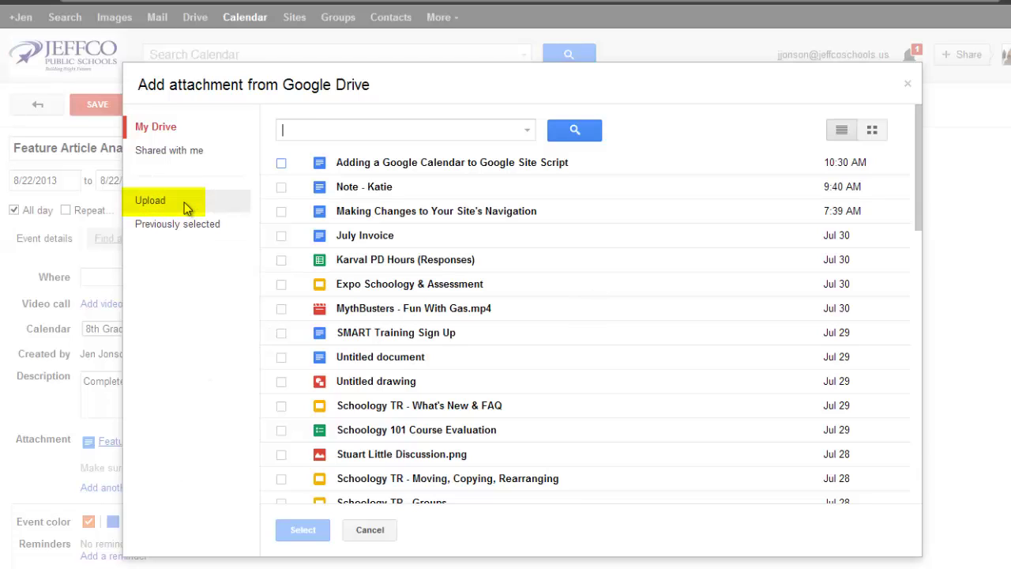
click(380, 536)
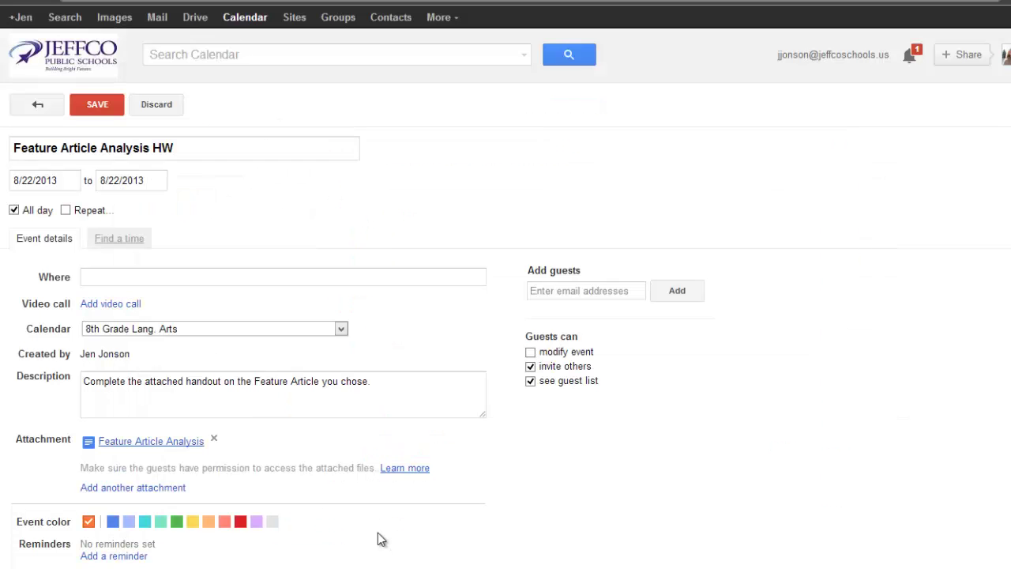
click(104, 111)
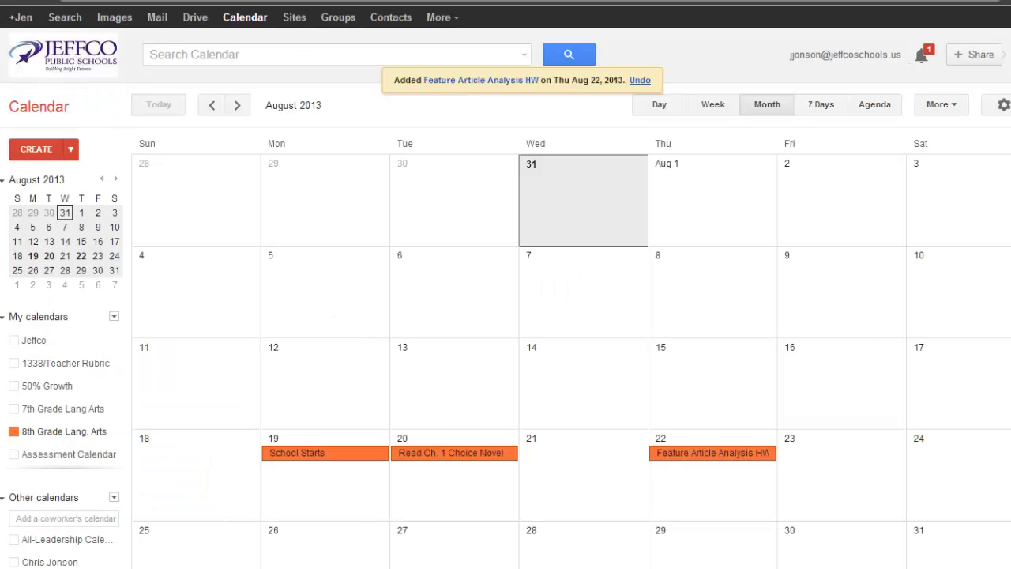
Step: Switch to the embedded calendar on the Google Sites page and view the full details of the Feature Article Analysis HW event
click(50, 4)
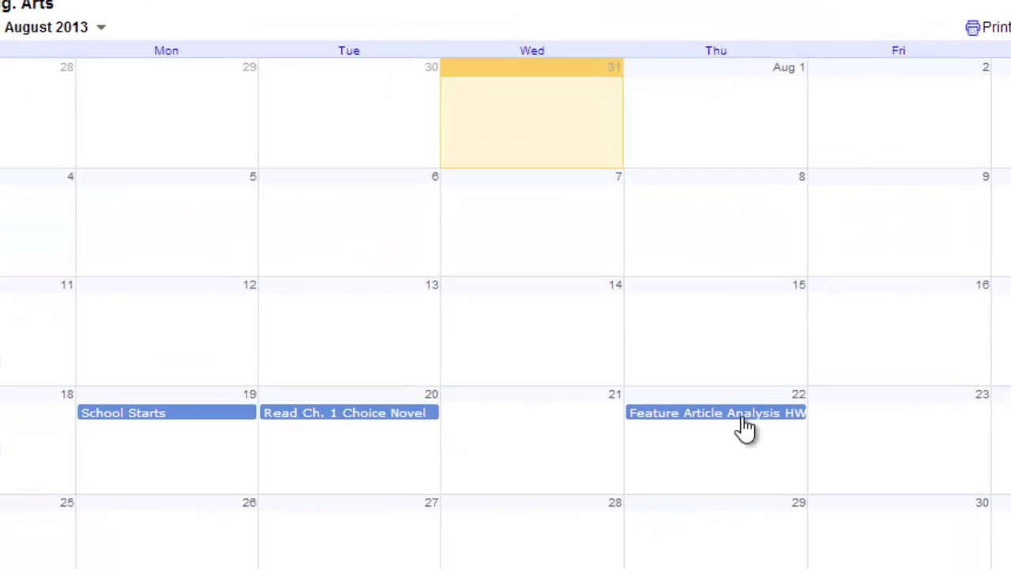
click(746, 426)
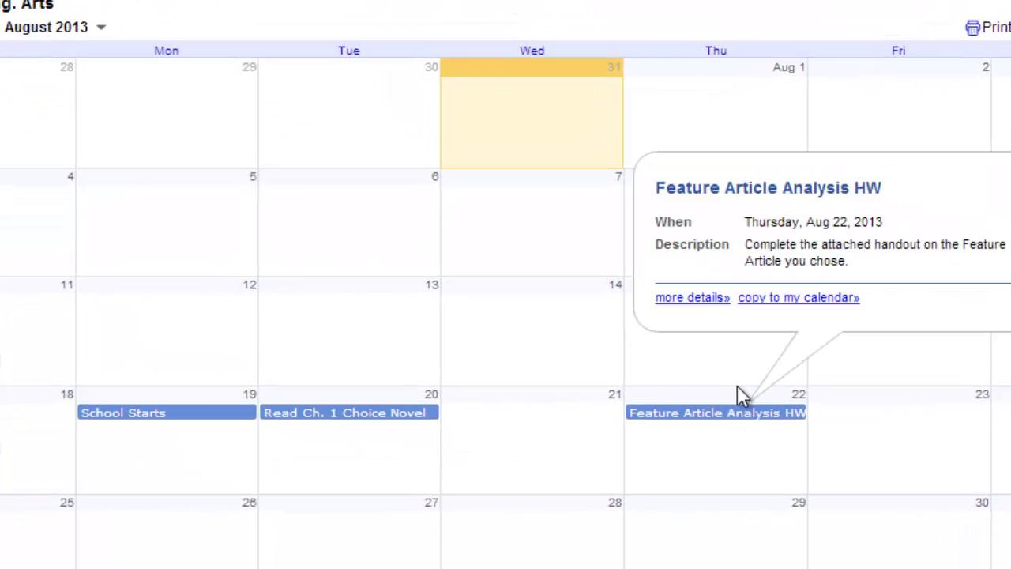
click(689, 298)
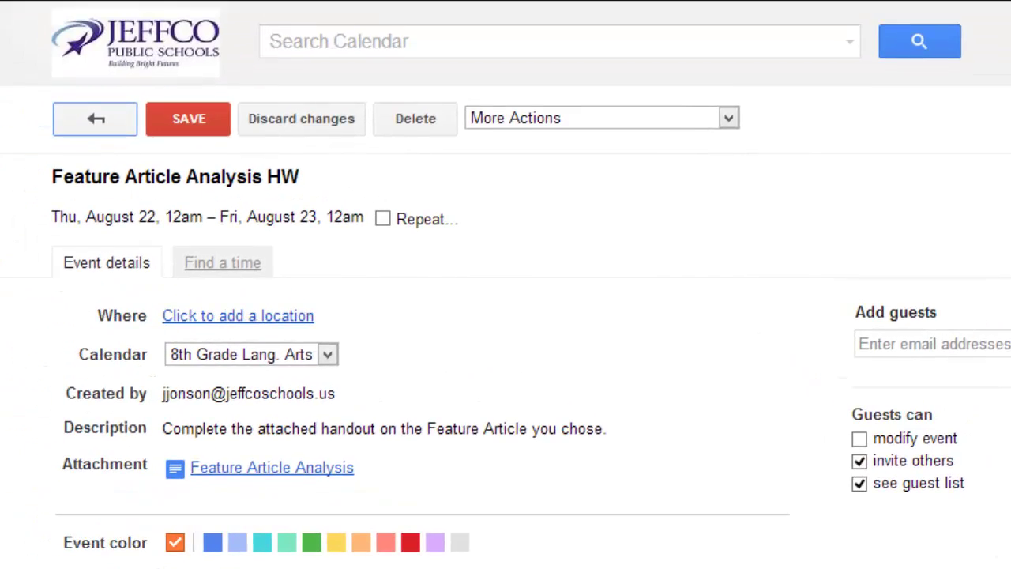